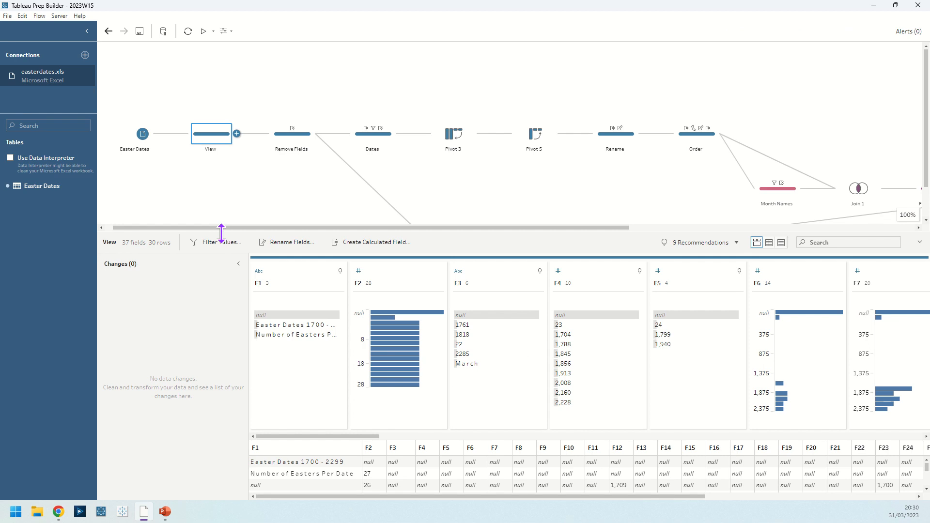
Step: Examine the source rows of the Easter Dates table in the View step, down to the day and month header rows
drag(221, 233, 224, 73)
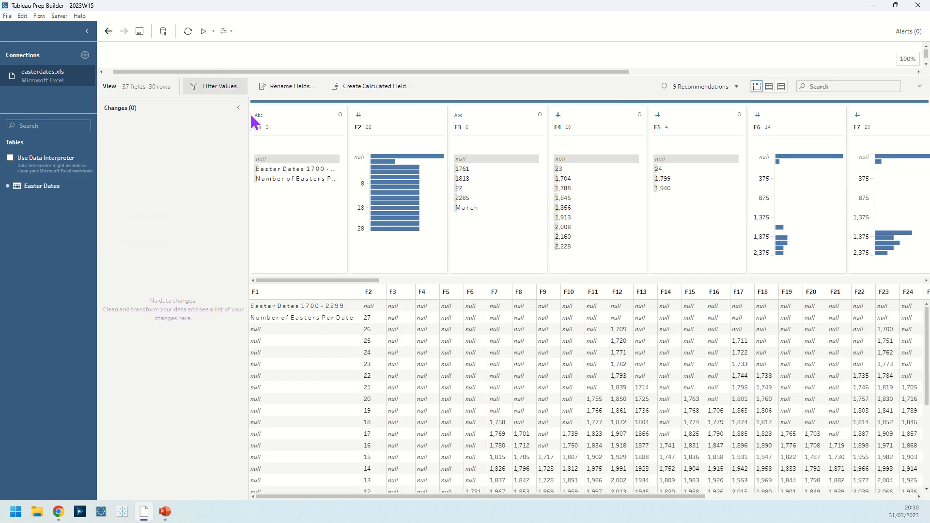
scroll(421, 456, down, 1)
scroll(420, 461, down, 5)
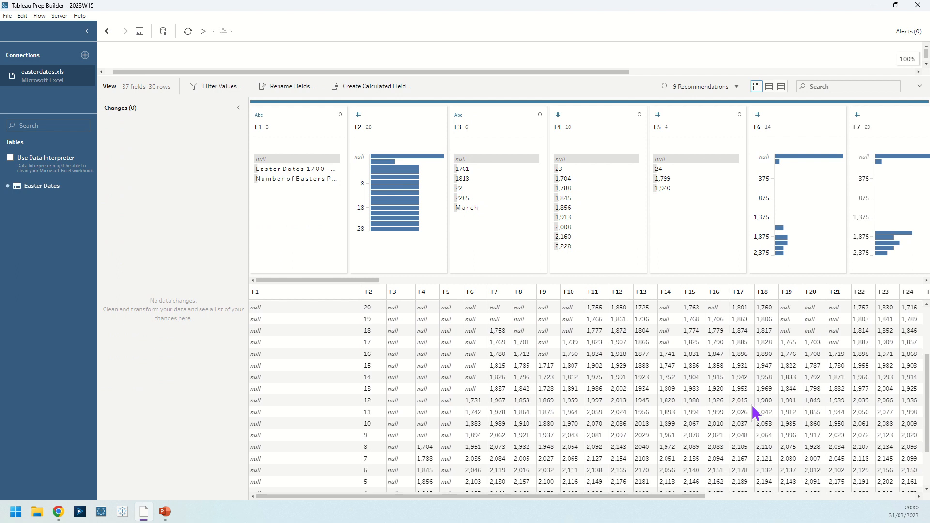
mouse_move(514, 499)
mouse_down()
mouse_move(727, 495)
mouse_move(515, 503)
mouse_up()
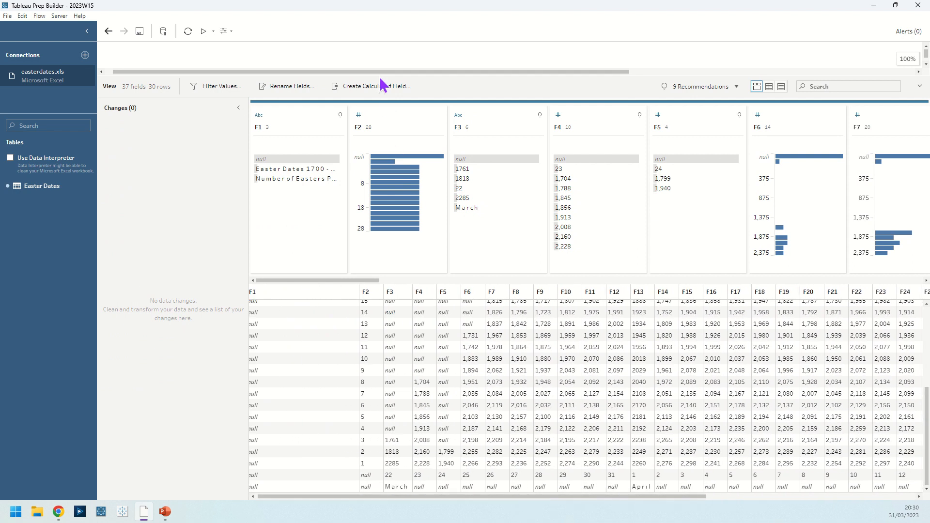
drag(379, 76, 383, 183)
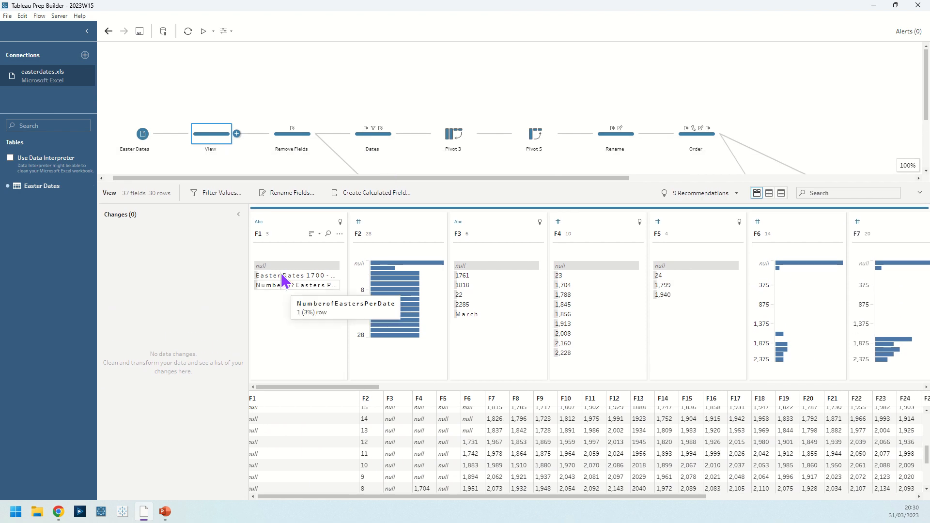
Step: Inspect the Remove Fields step and look through its data grid down to the day and month rows
click(306, 142)
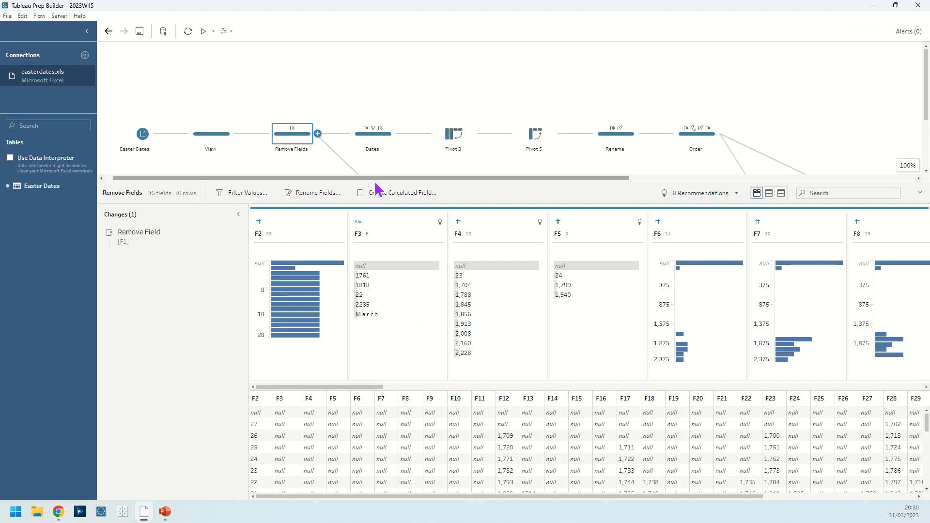
drag(373, 168, 366, 70)
scroll(257, 388, down, 5)
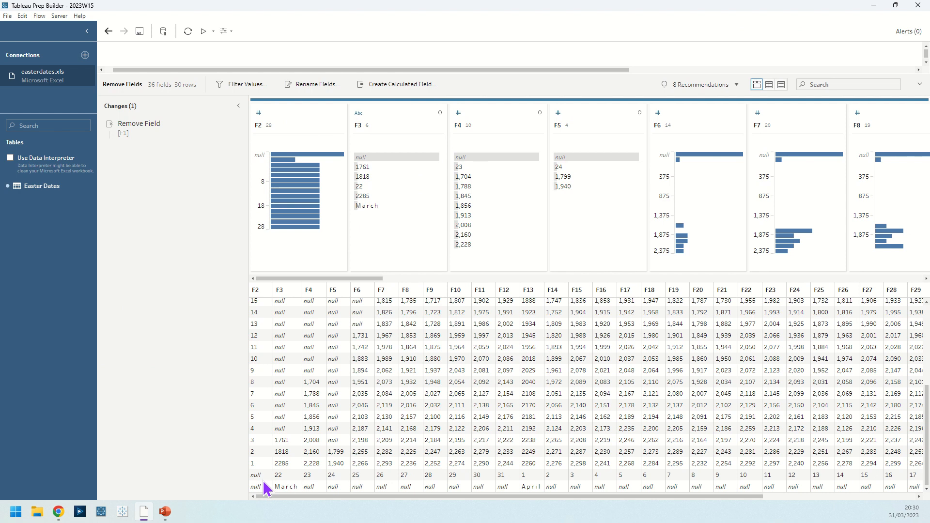
scroll(273, 458, up, 5)
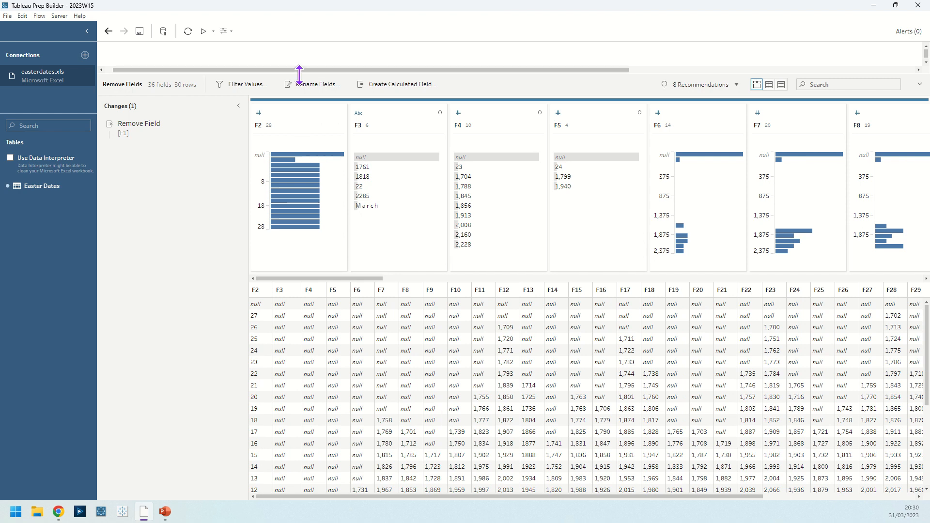
drag(299, 75, 308, 263)
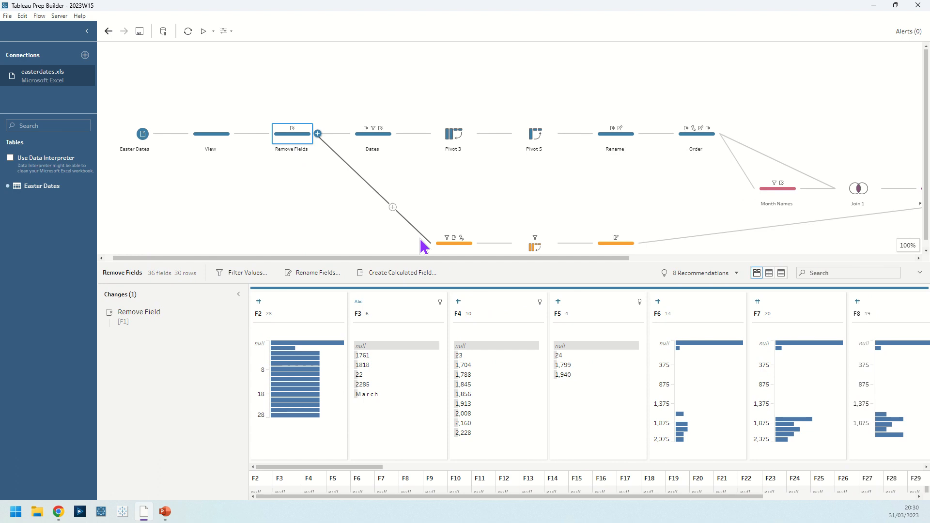
Step: Review each change in the Years step in order: the F2 filter, the field removal and the F13 and F3 type changes
click(436, 247)
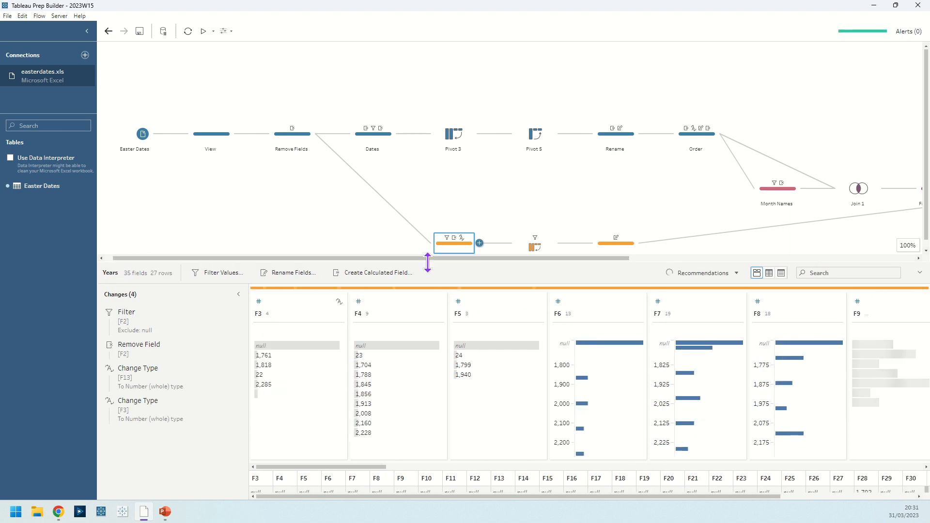
drag(430, 262, 416, 184)
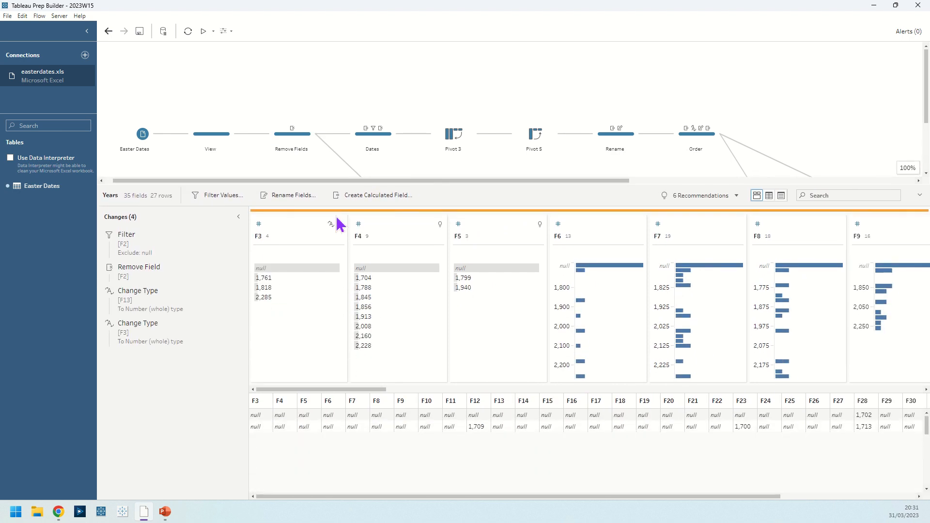
click(181, 243)
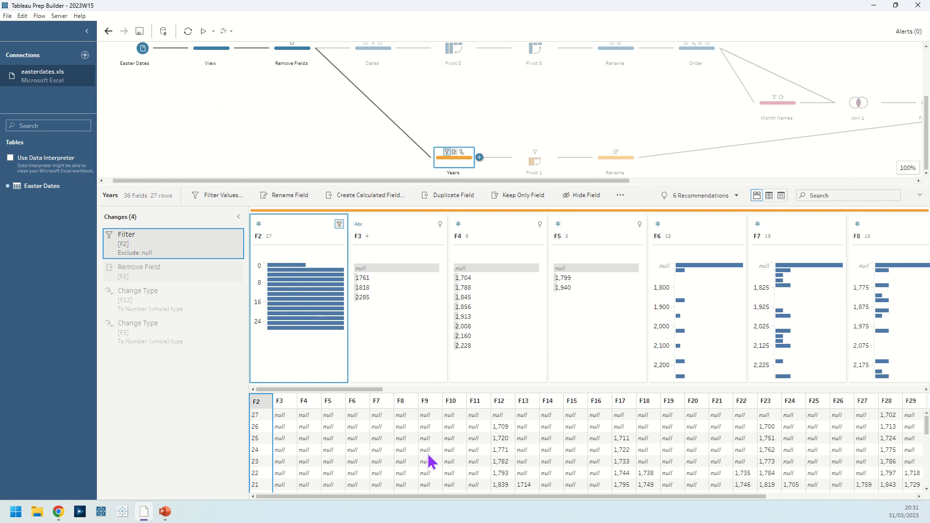
click(153, 279)
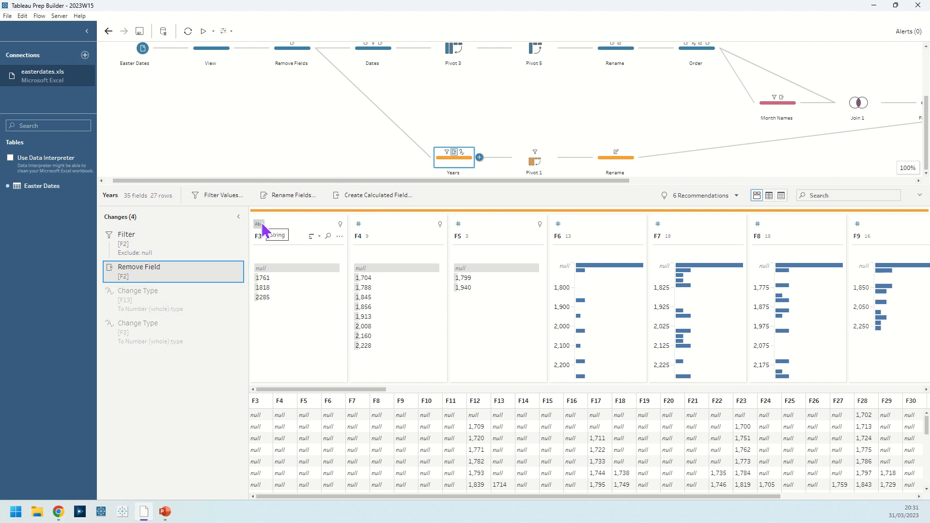
click(171, 312)
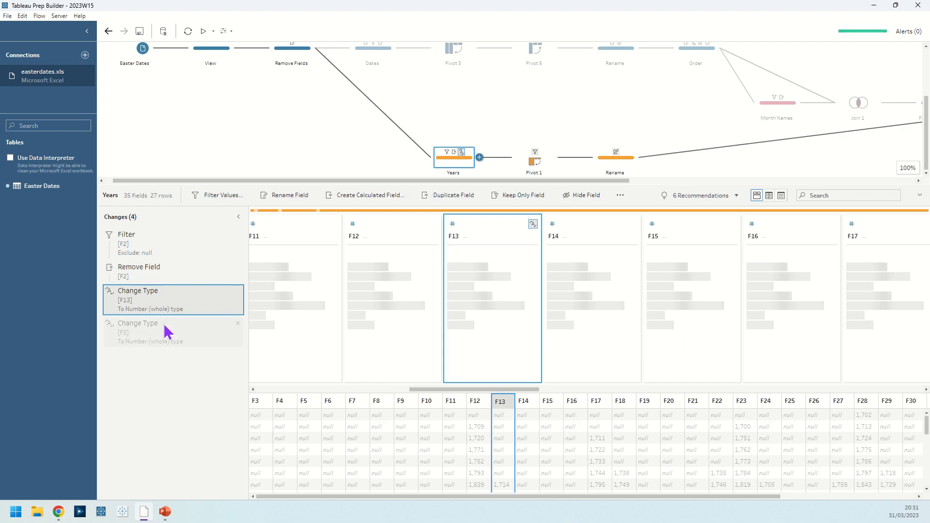
click(167, 332)
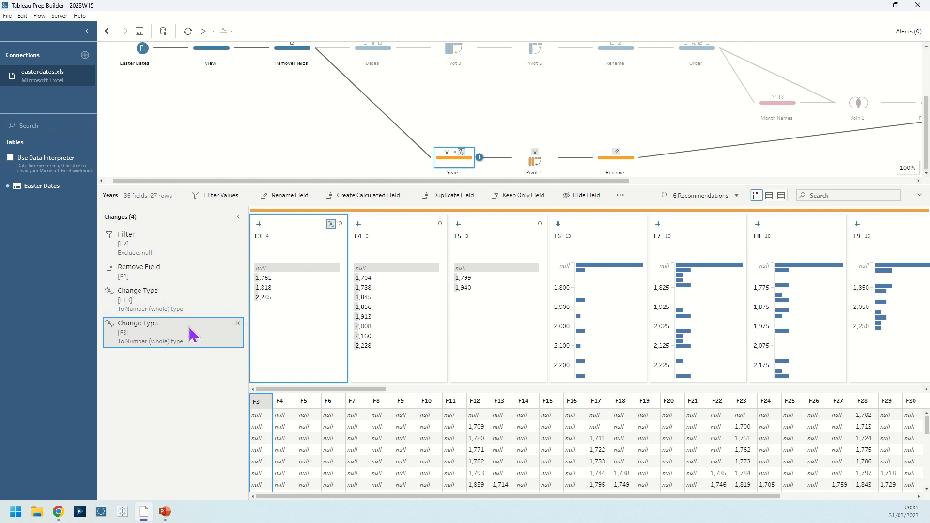
Step: Inspect the pivoted field list in Pivot 1 and the field renames in the Rename step that follows it
click(531, 165)
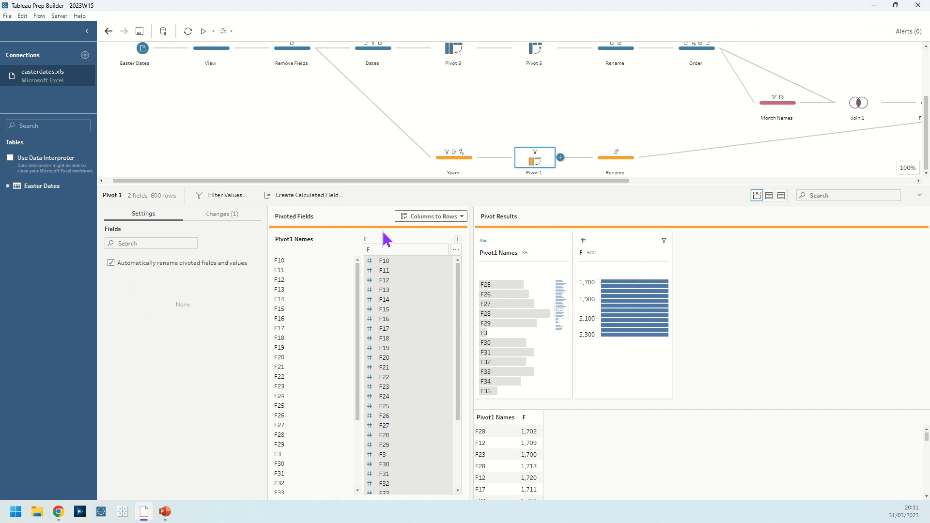
double_click(390, 249)
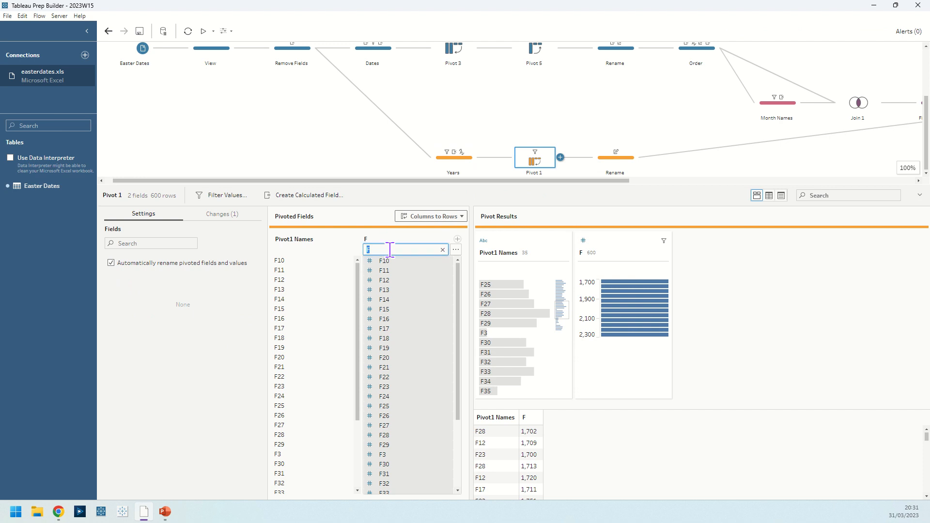
scroll(419, 339, down, 3)
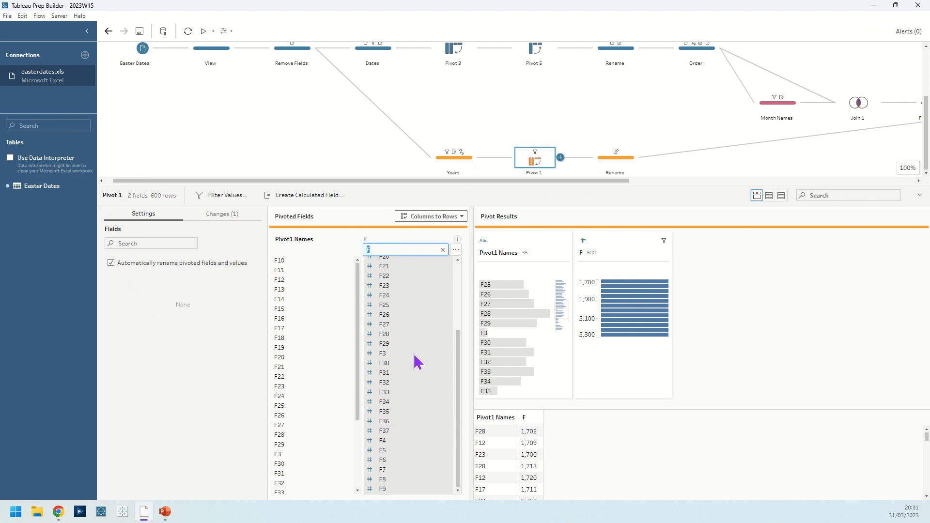
scroll(415, 361, up, 3)
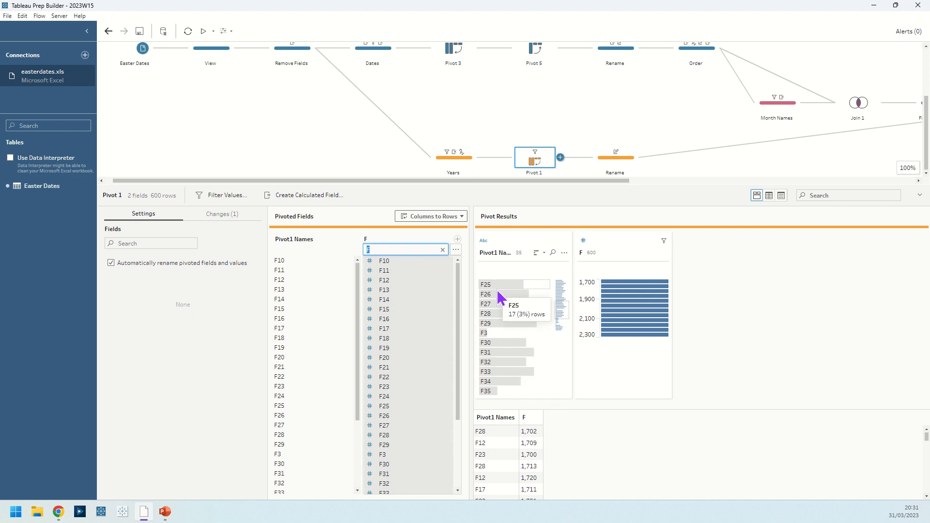
click(604, 166)
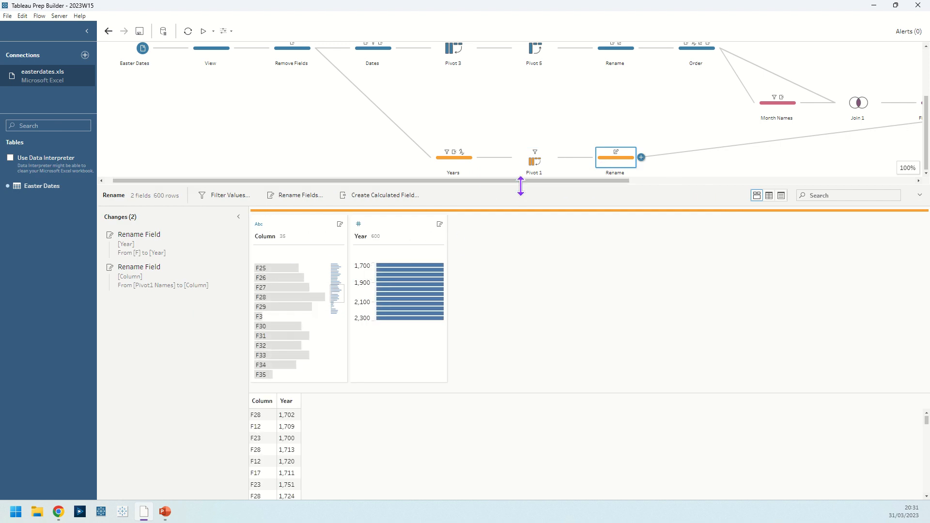
drag(521, 186, 522, 217)
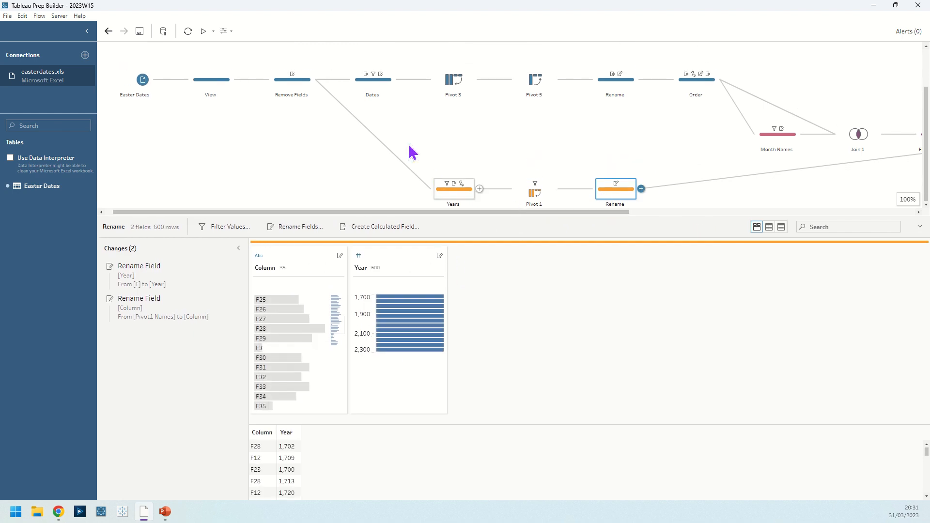
Step: Review each change in the Dates step in order: the F2 and F3 filters, the F2 removal and the Row rank
click(377, 97)
click(214, 285)
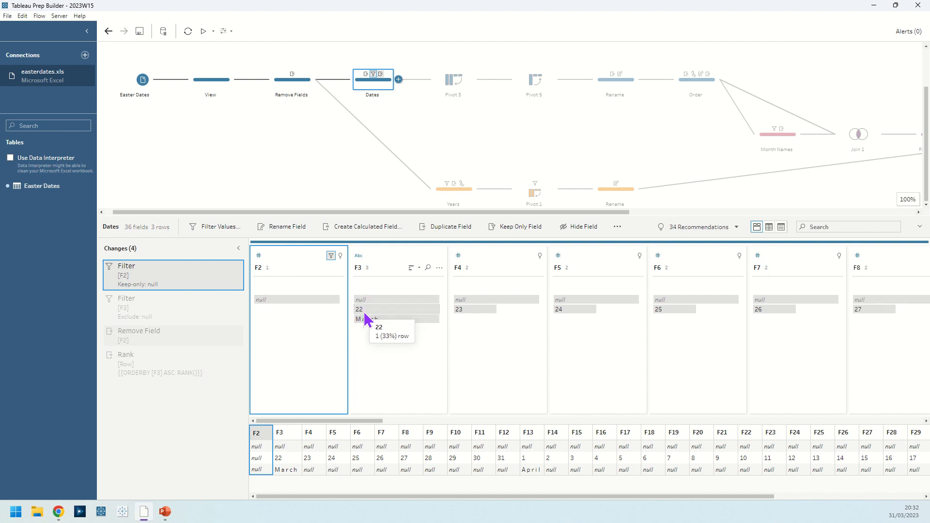
click(169, 311)
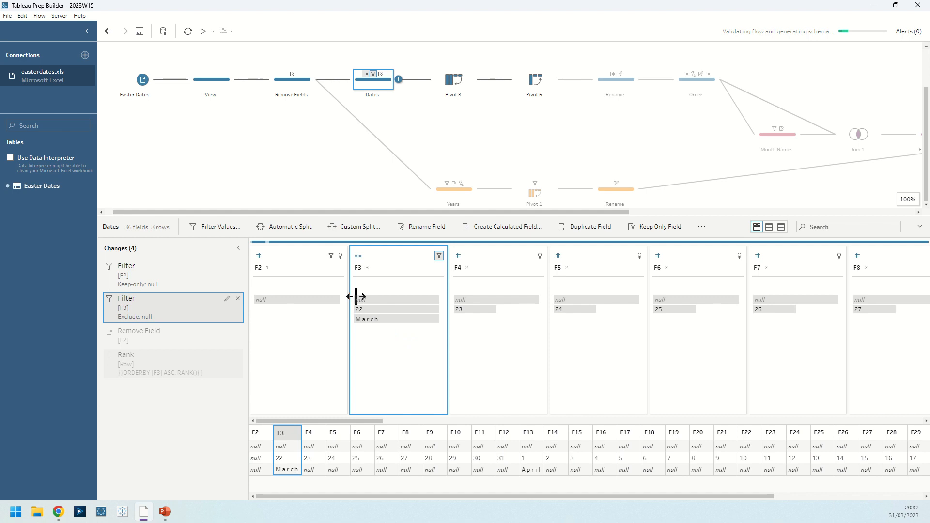
click(187, 343)
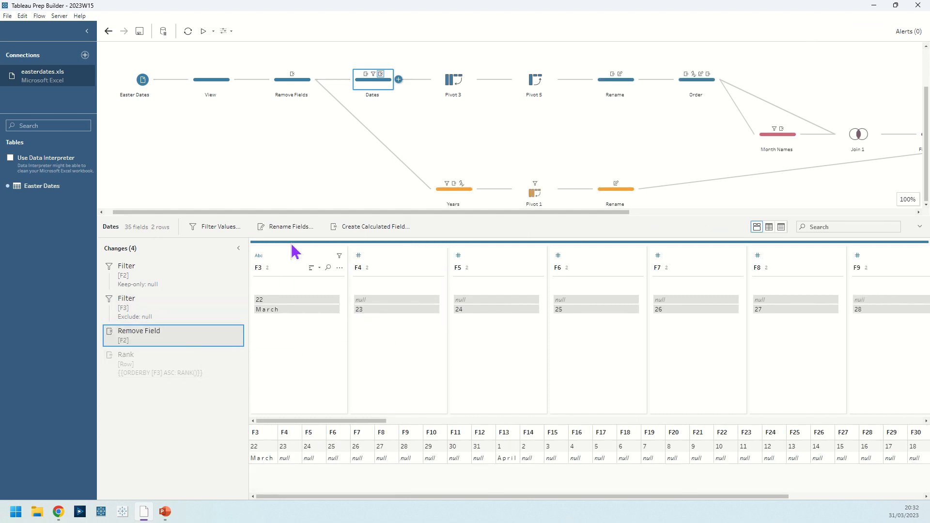
click(223, 364)
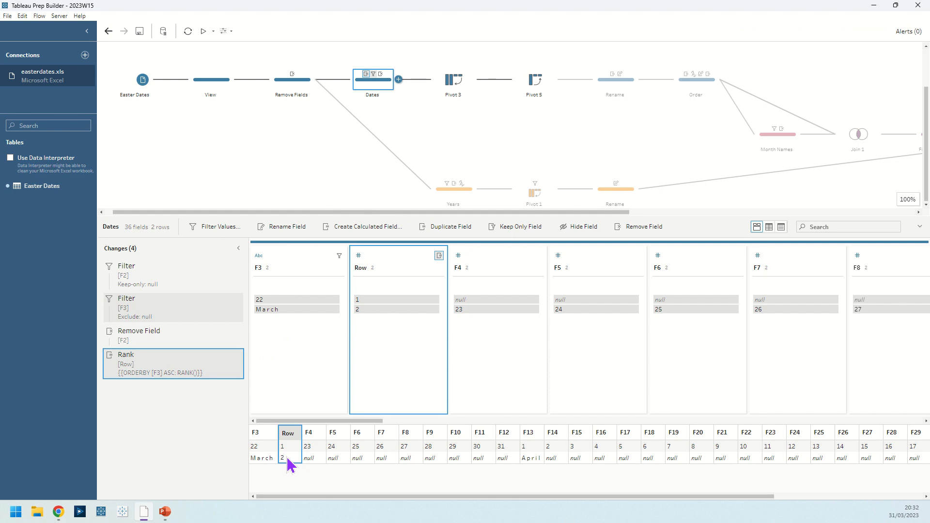
Step: Inspect the columns-to-rows setup of Pivot 3 and the rows-to-columns setup and results of Pivot 5
click(453, 89)
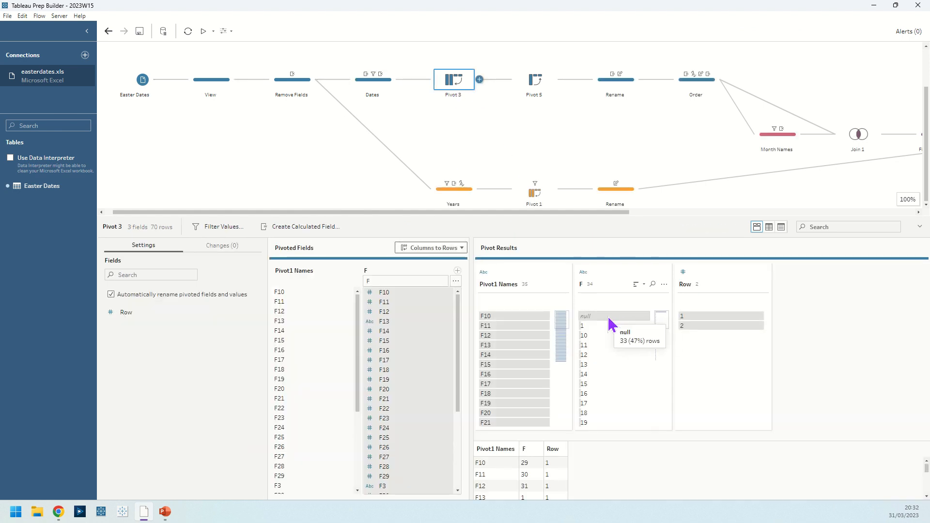
click(537, 90)
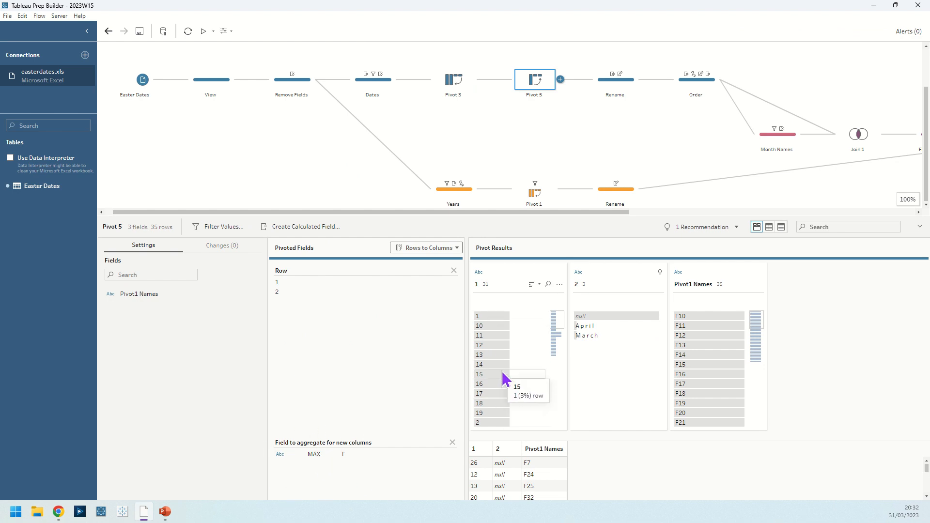
scroll(503, 378, down, 3)
scroll(523, 371, up, 3)
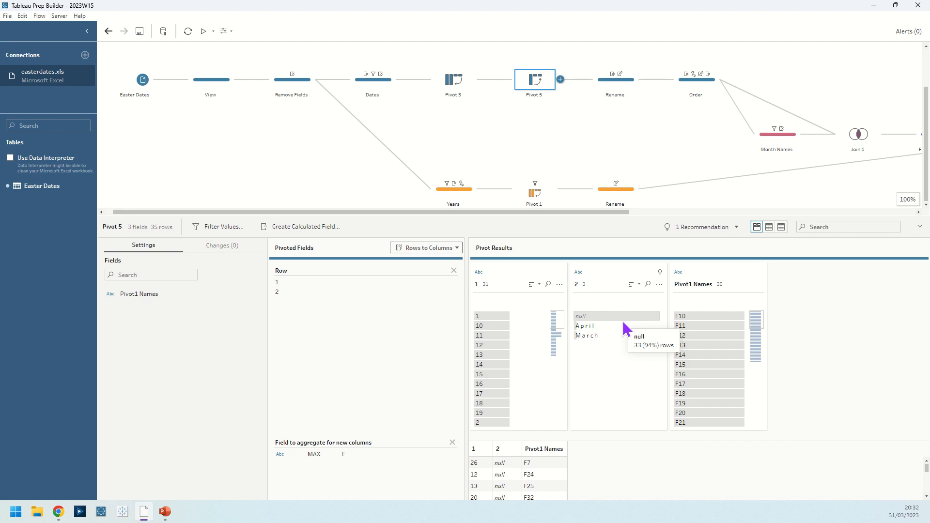
Step: Inspect the Rename step after Pivot 5 and go through the Order step's changes one by one, from Duplicate Field to Rename Field
click(617, 79)
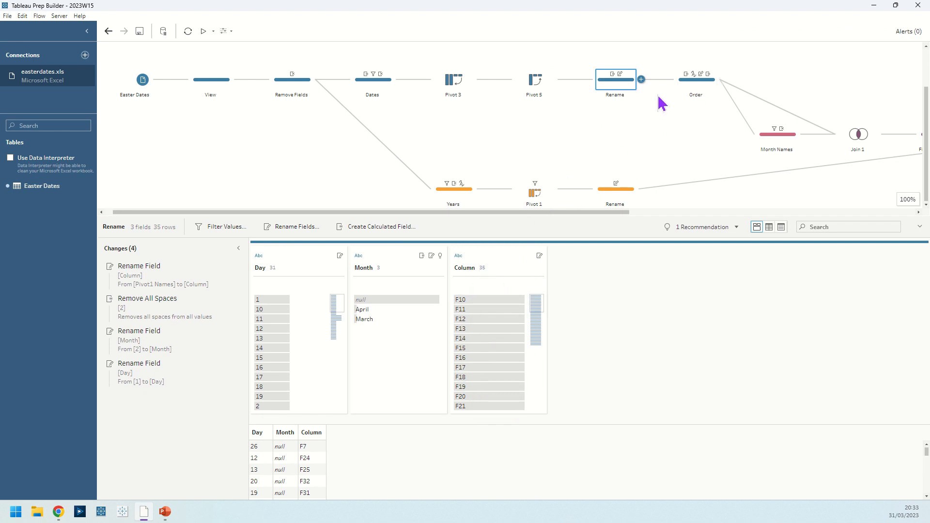
click(693, 90)
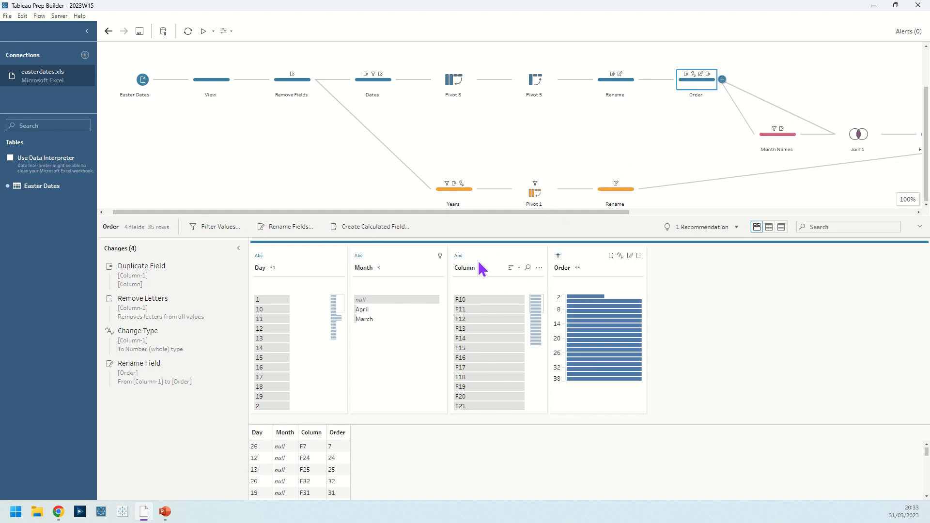
click(141, 272)
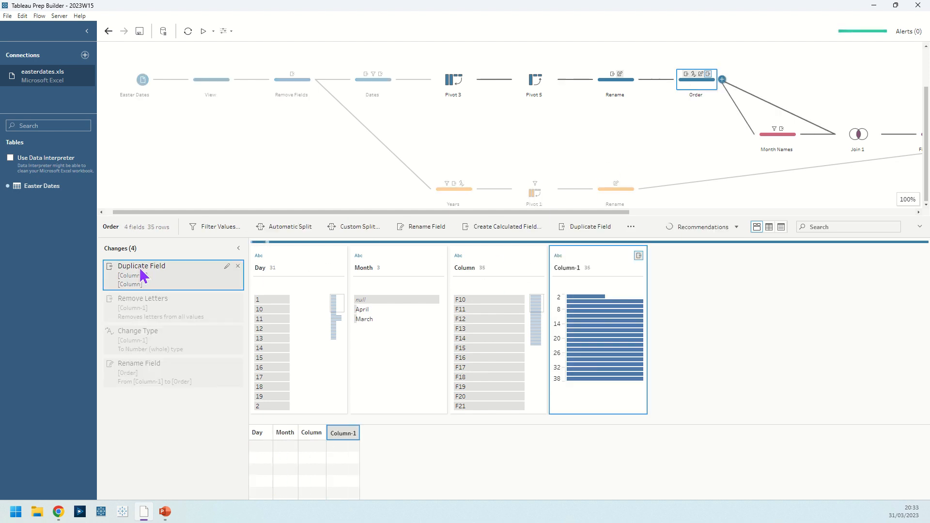
click(193, 313)
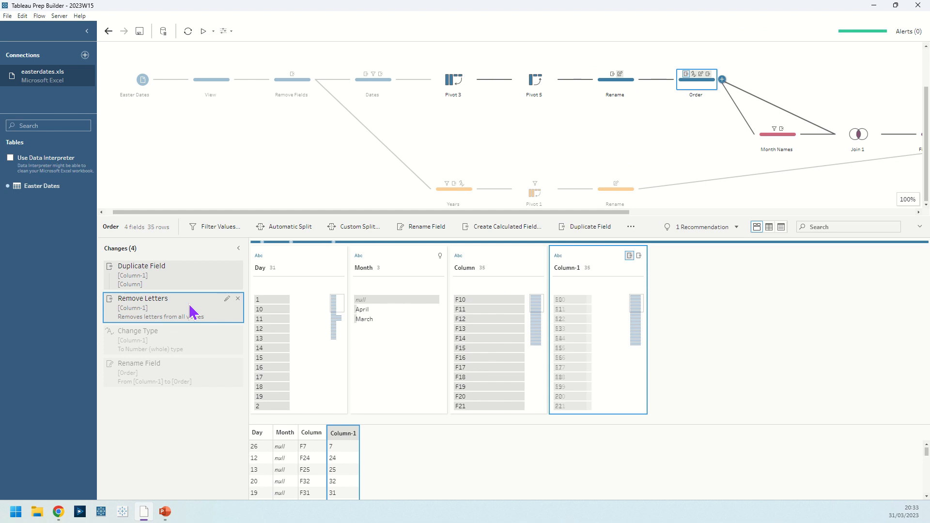
click(180, 348)
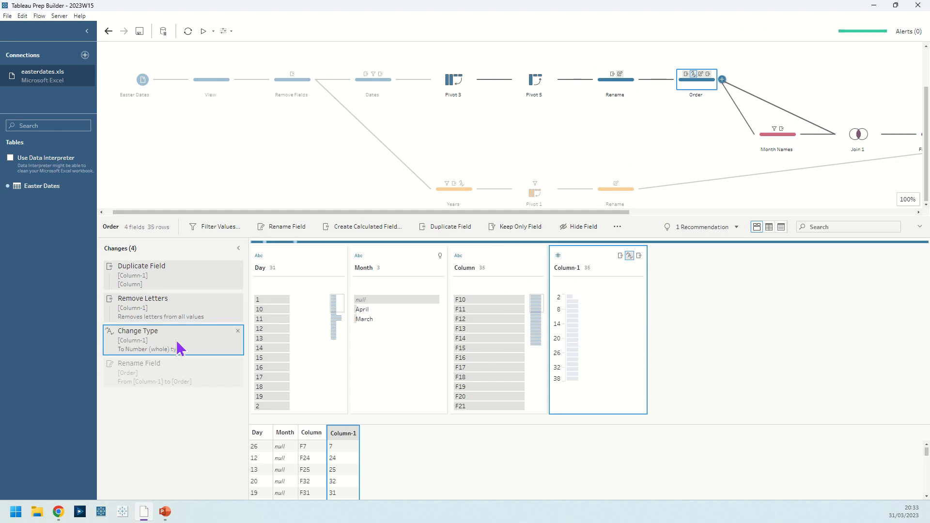
click(178, 378)
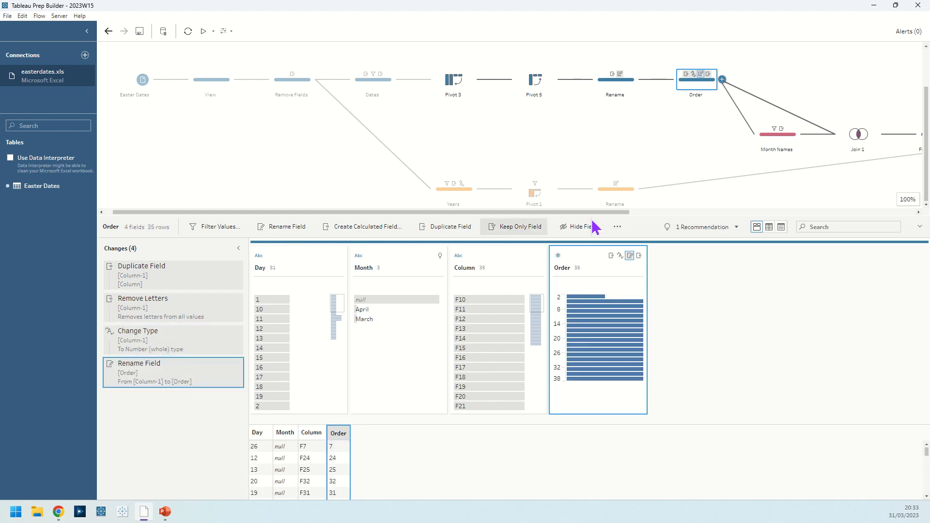
Step: Inspect the Month Names step's changes and the clause, type and results of Join 1
click(771, 143)
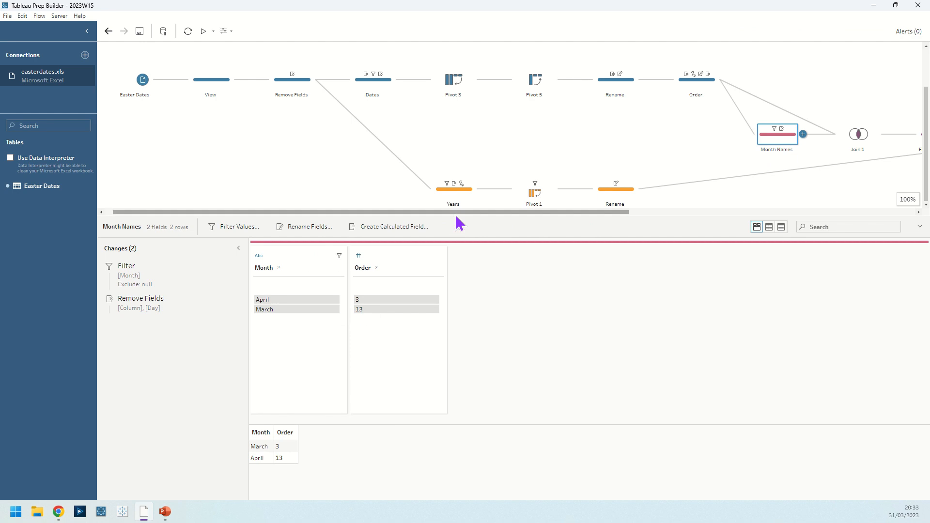
drag(458, 213, 722, 212)
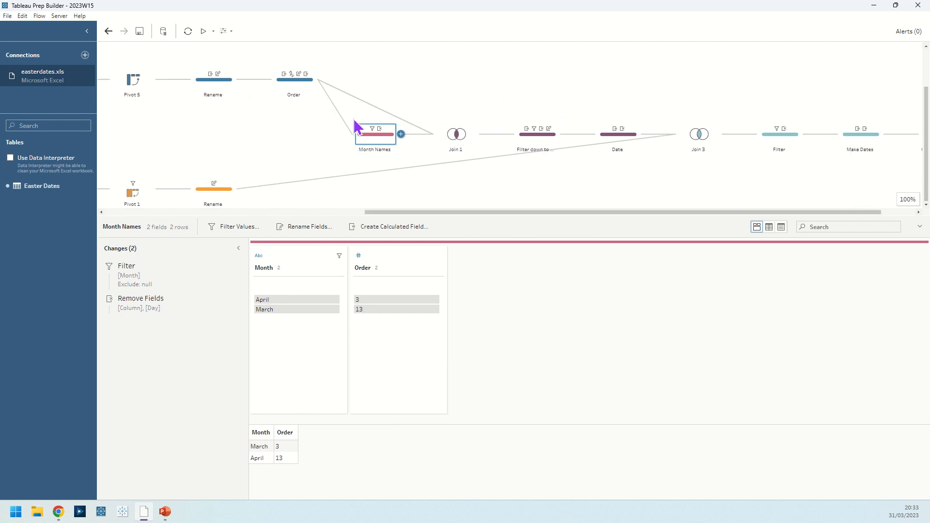
click(461, 141)
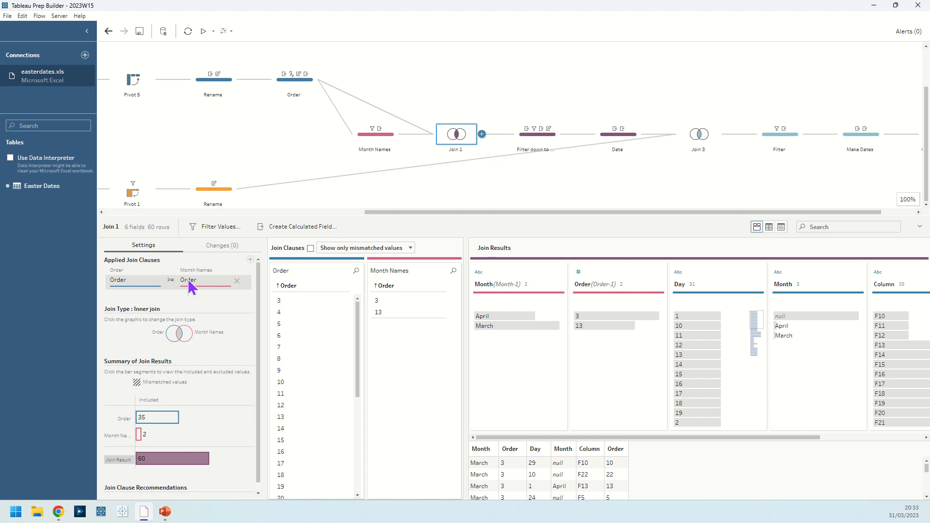
Step: Review the changes in Filter down to nearest month in order: the FIXED LOD setup, the filter calculation, Remove Fields and Rename Field
click(550, 144)
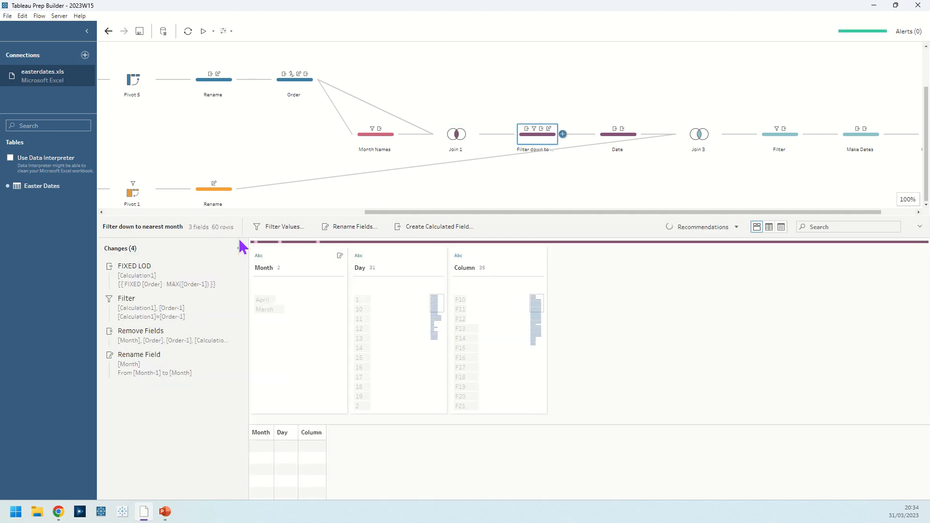
click(228, 266)
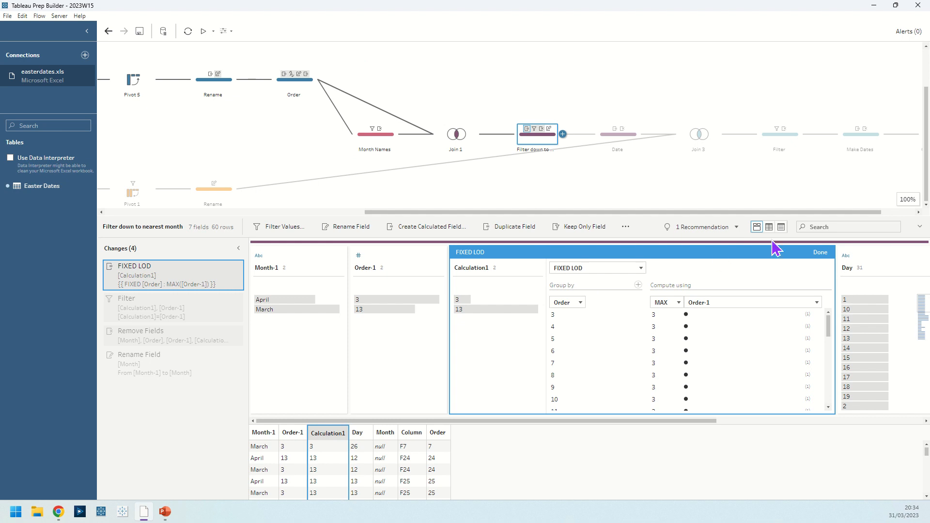
click(826, 255)
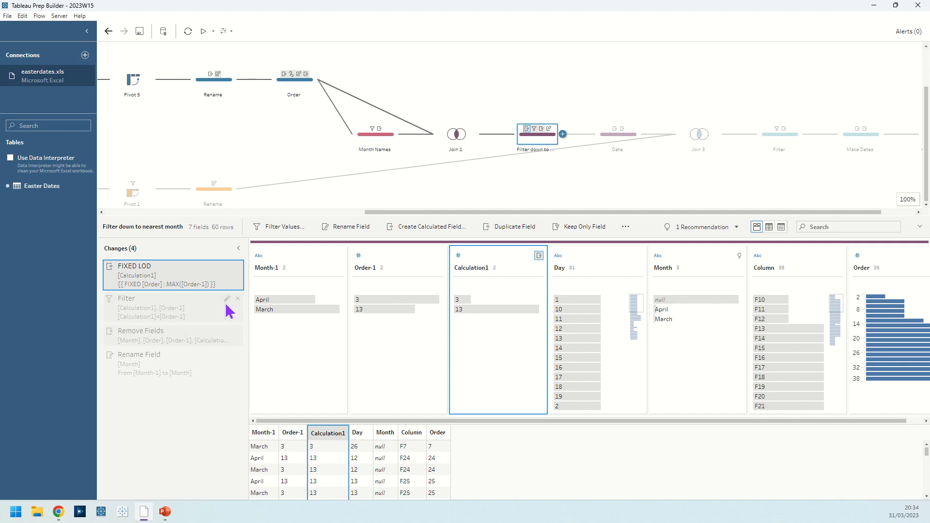
click(227, 298)
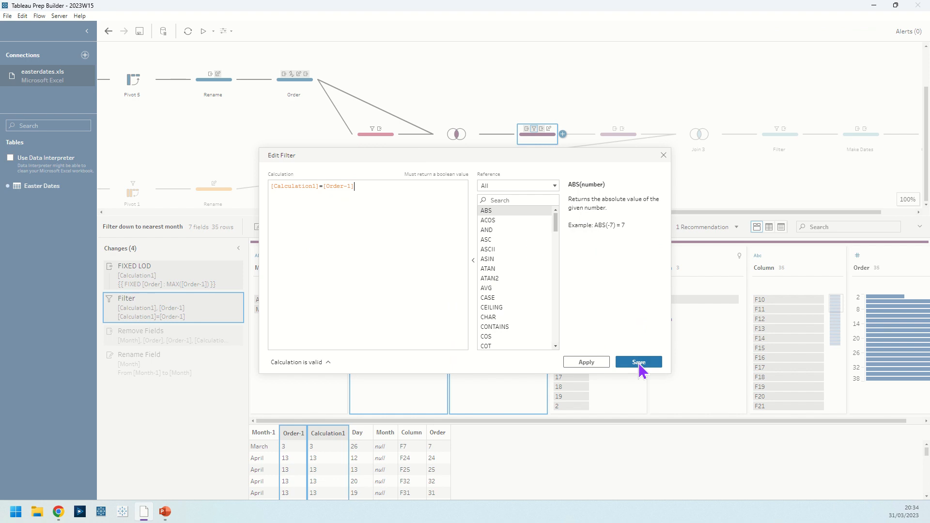
click(639, 363)
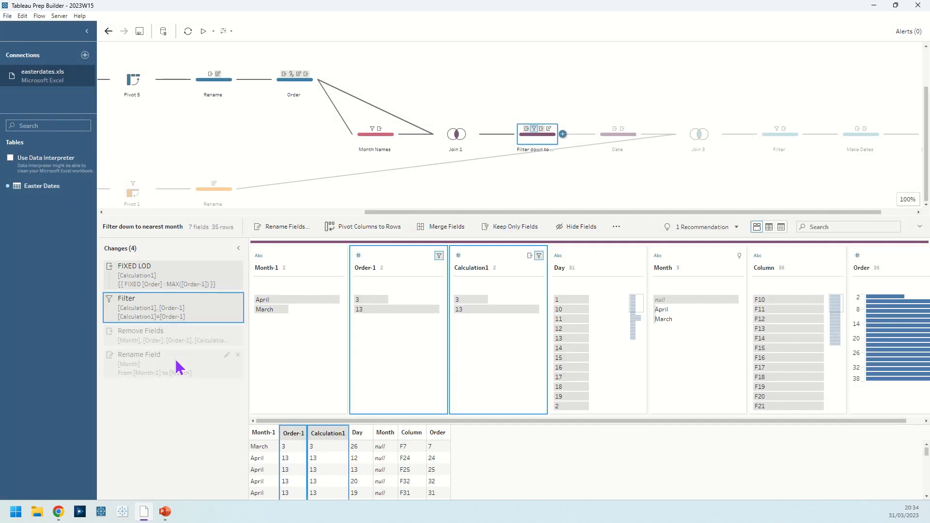
click(176, 342)
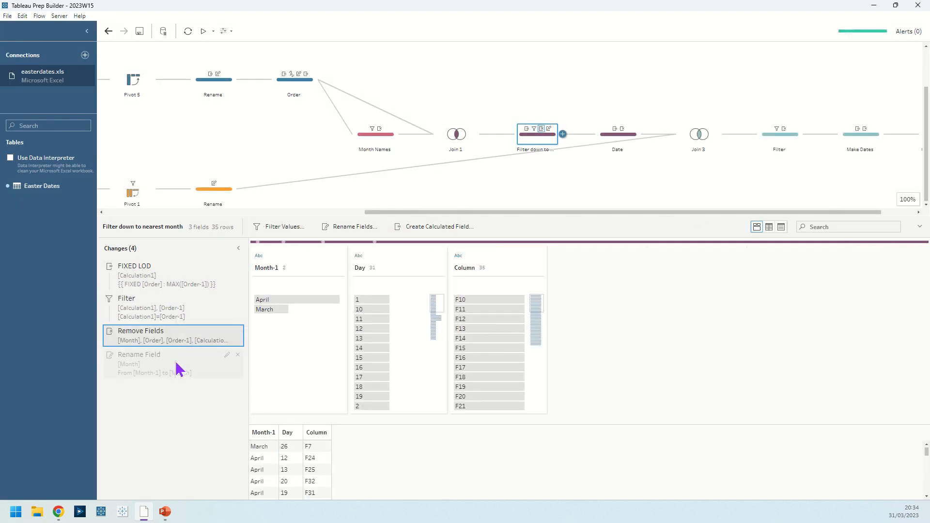
click(176, 369)
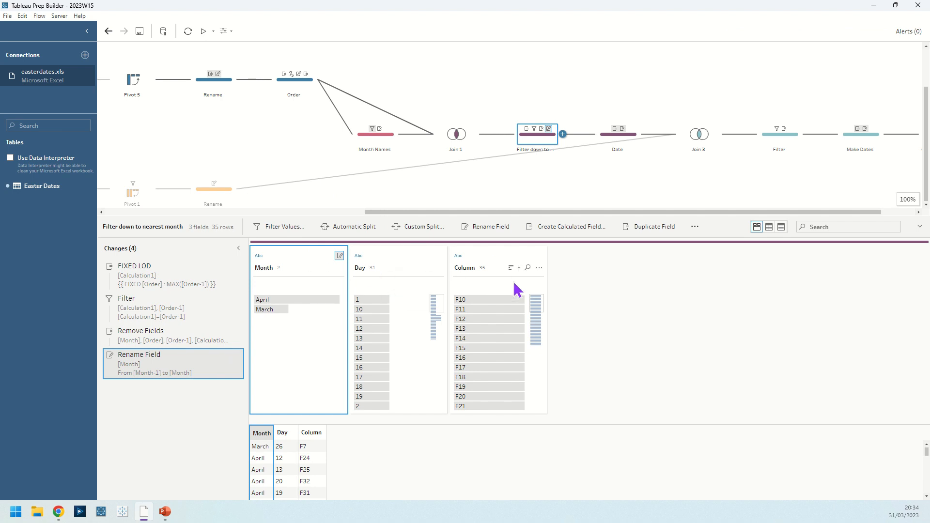
Step: Inspect the Date step's changes and the clause, type and results of Join 3
click(631, 139)
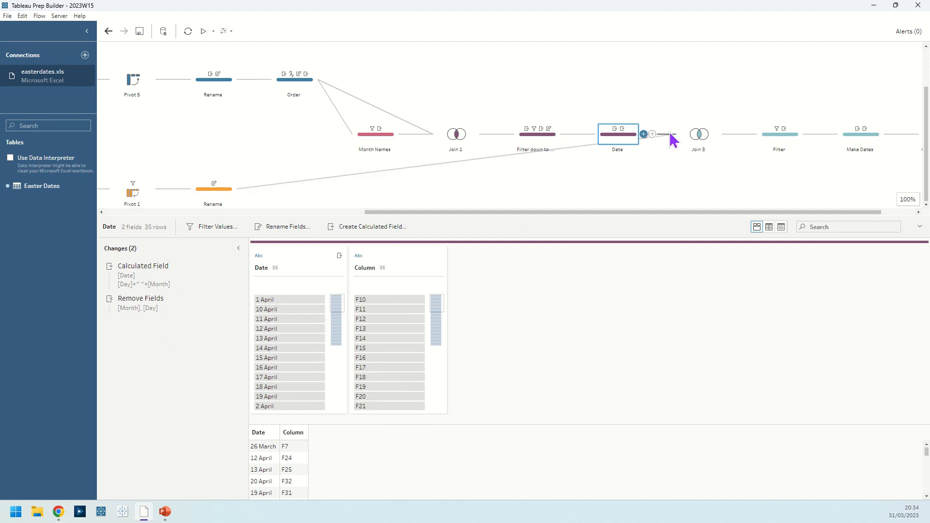
click(695, 137)
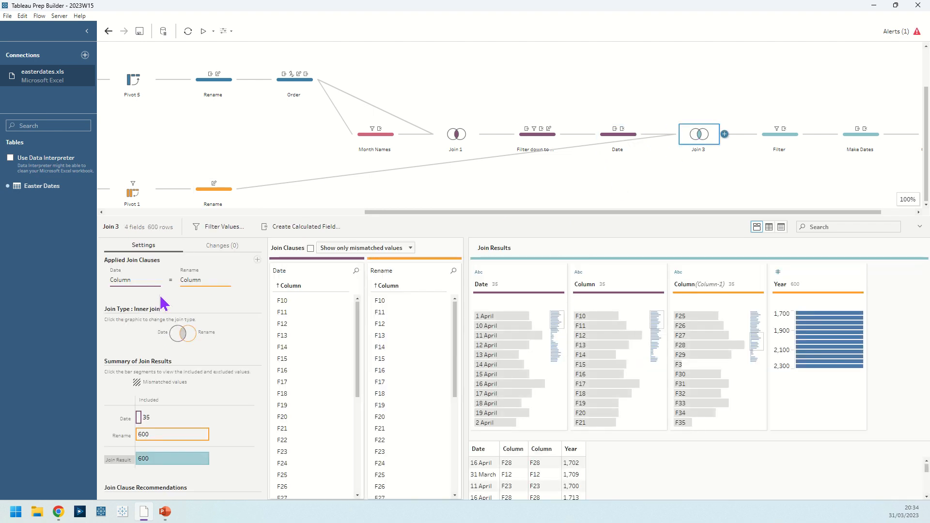
Step: Inspect the changes in the Filter step after Join 3 and view its Year filter calculation without editing it
click(786, 141)
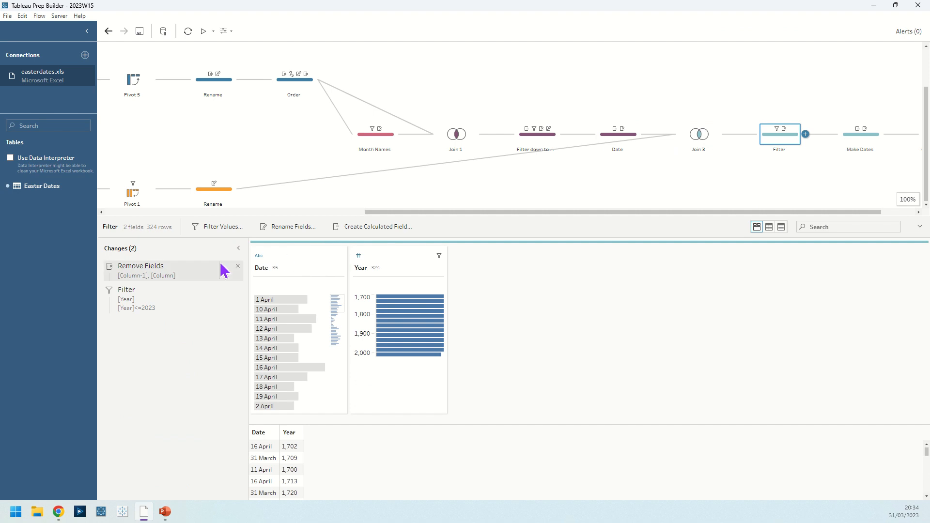
click(230, 297)
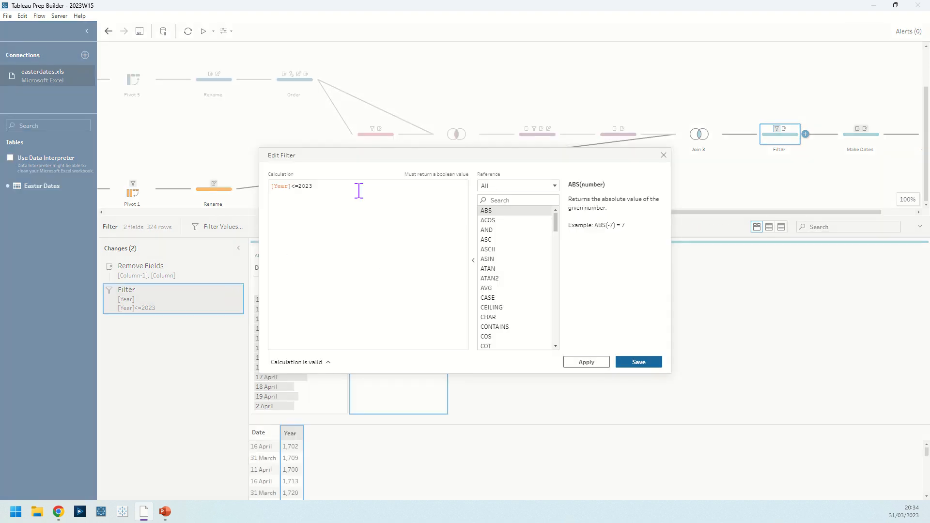
click(663, 155)
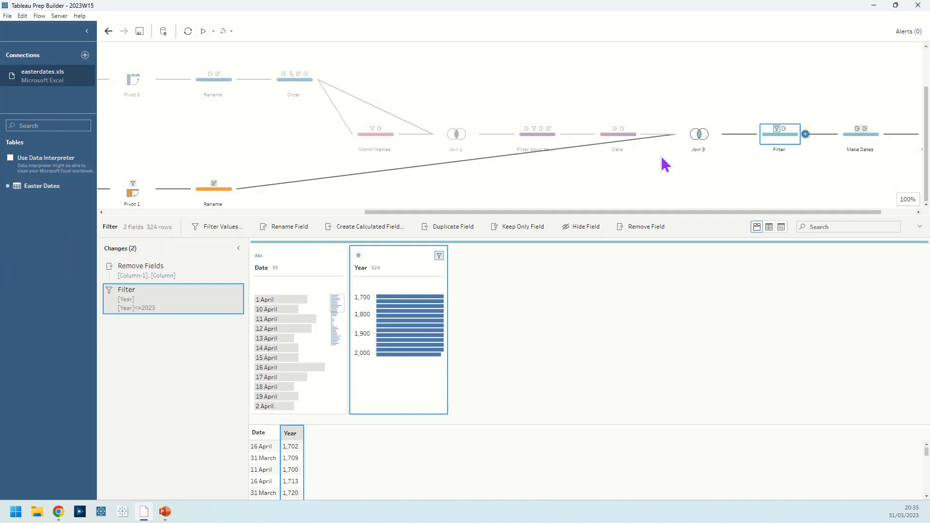
Step: Review the Easter Sunday calculation and the Rank change in Make Dates, and inspect the Output step's save settings and data preview
drag(655, 212, 745, 212)
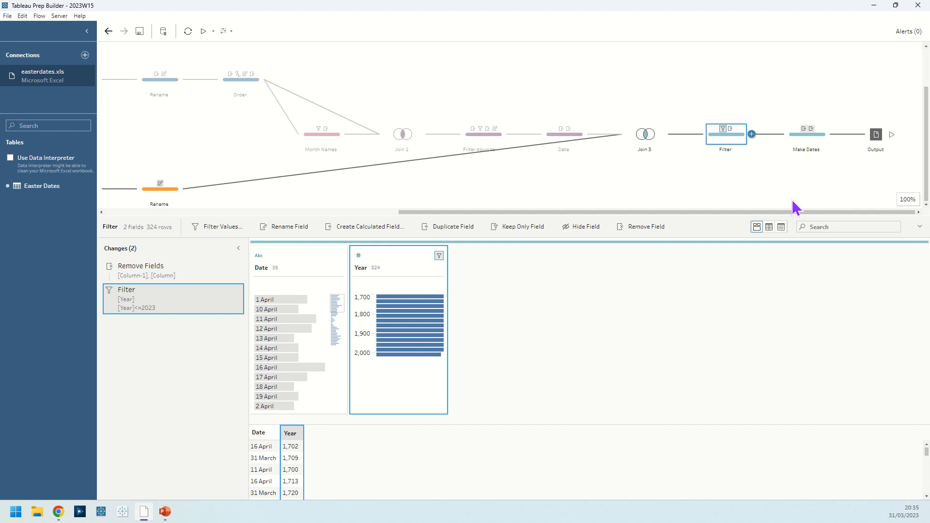
click(812, 149)
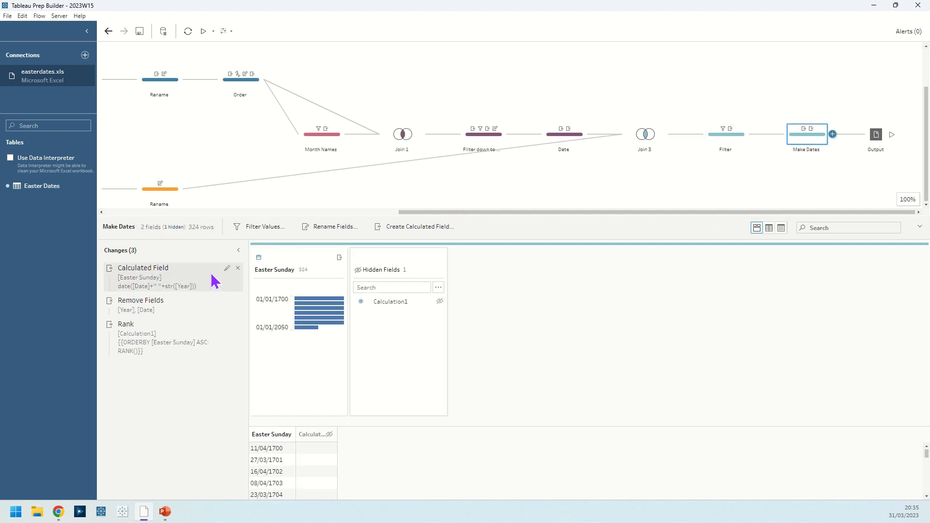
click(226, 269)
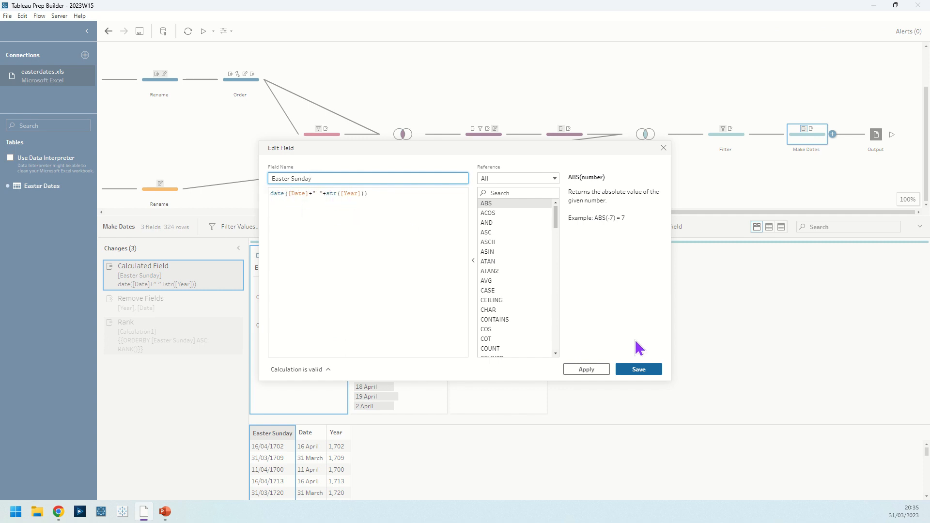
click(658, 372)
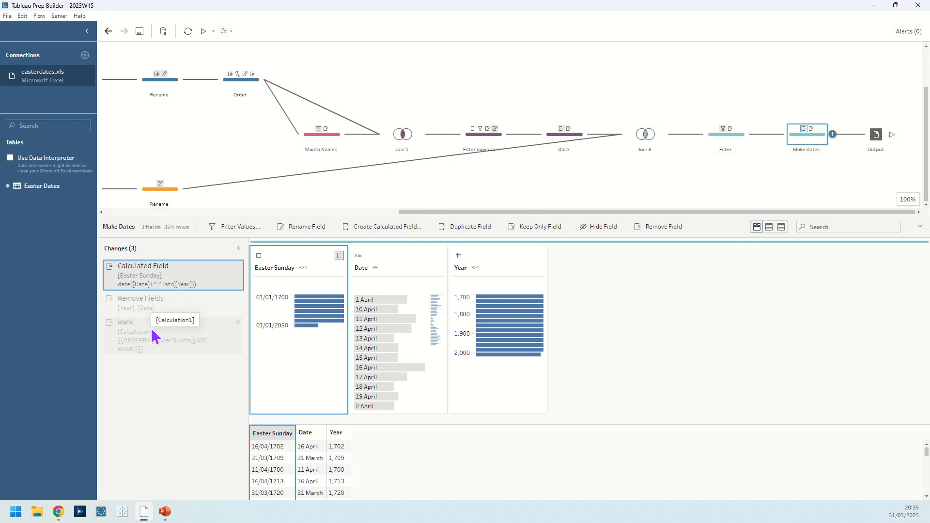
click(164, 341)
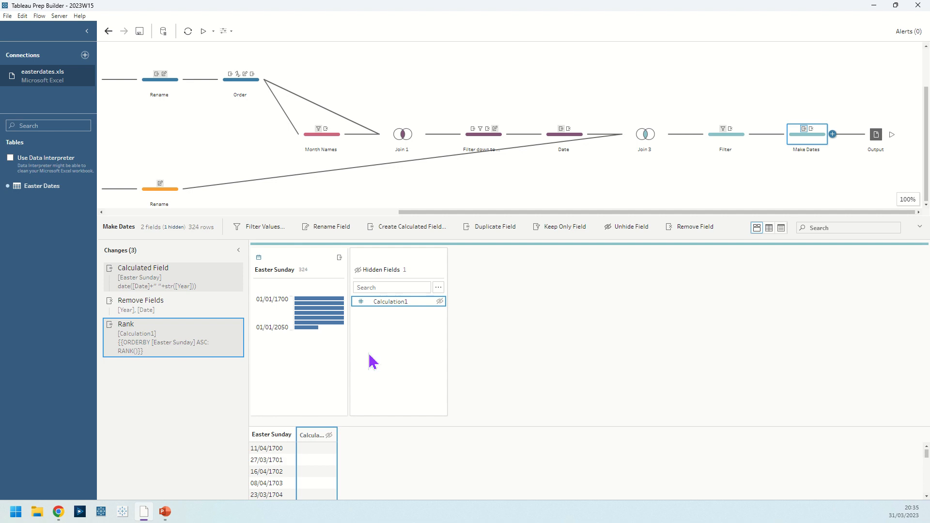
click(876, 142)
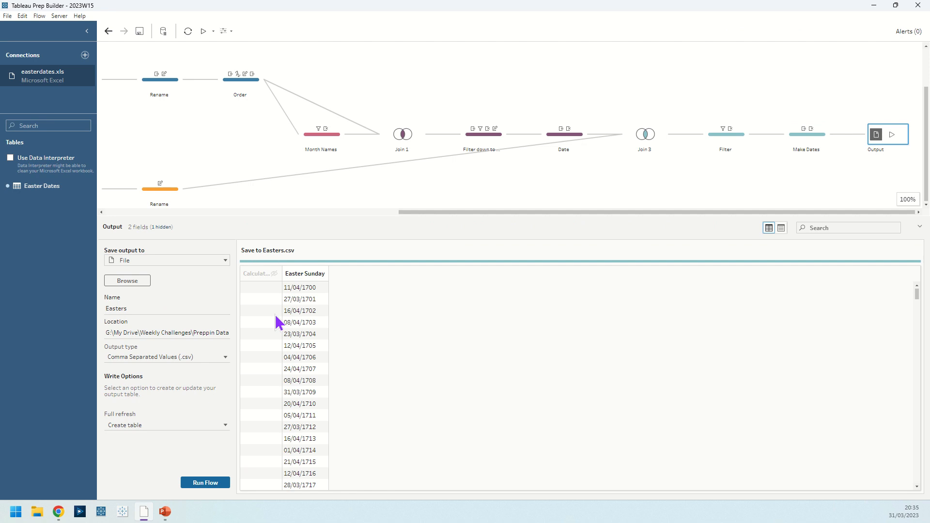